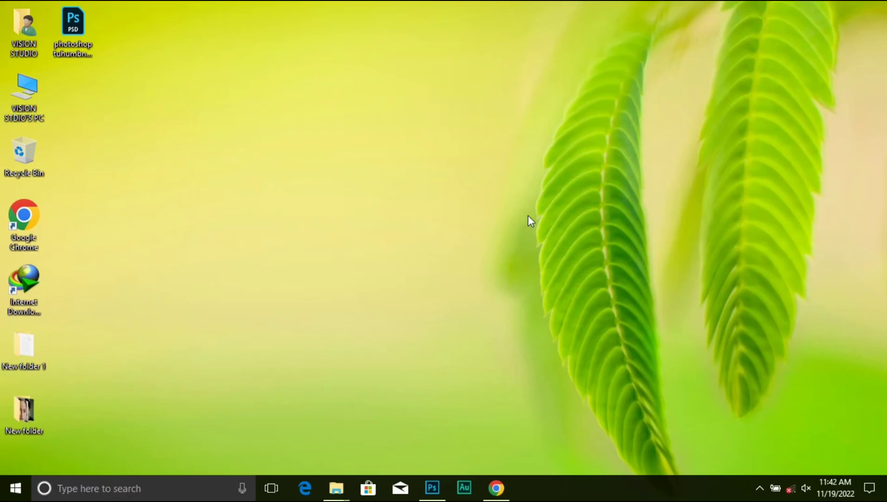
# Switch to Photoshop and activate the Spot Healing Brush for retouching the freckled cheek in the man's portrait
pyautogui.click(431, 486)
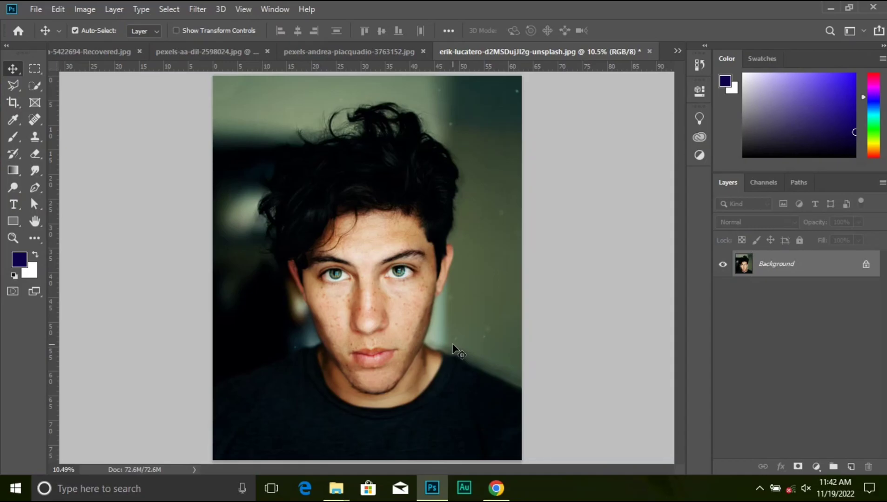
pyautogui.click(32, 117)
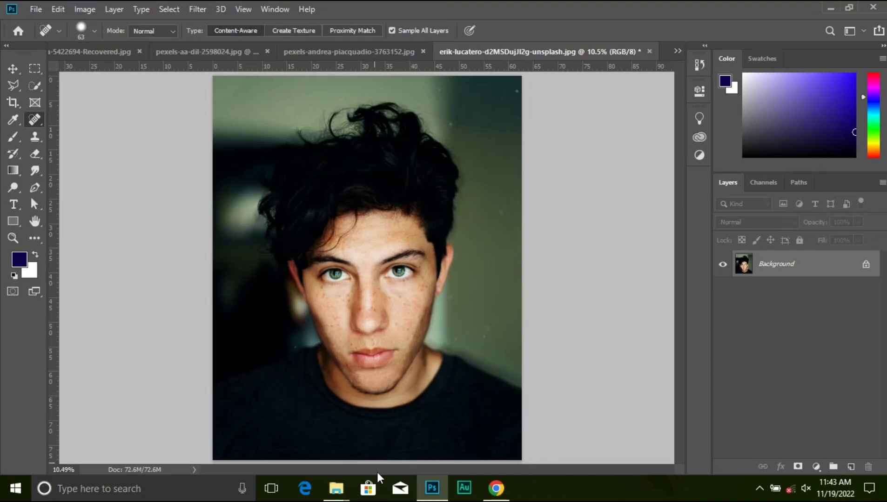
pyautogui.hotkey('ctrl', '+')
pyautogui.hotkey('ctrl', '+')
pyautogui.hotkey('ctrl', '+')
pyautogui.hotkey('ctrl', '+')
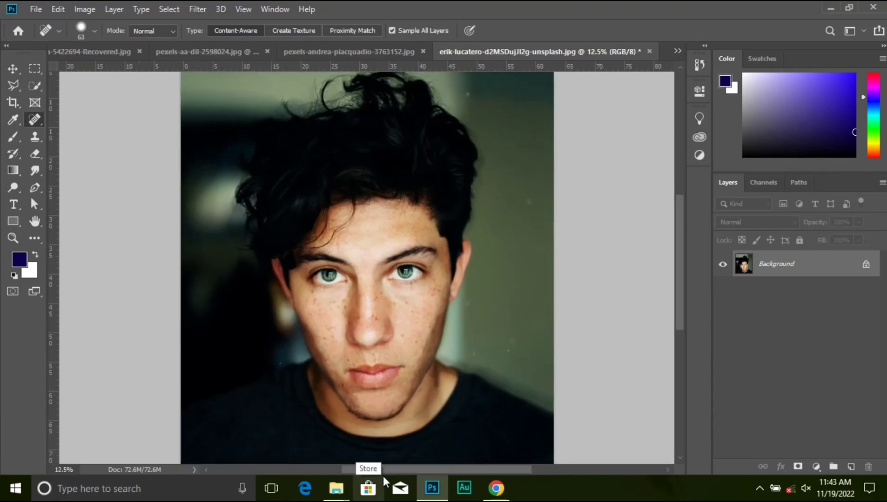
pyautogui.hotkey('ctrl', '+')
pyautogui.hotkey('ctrl', '+')
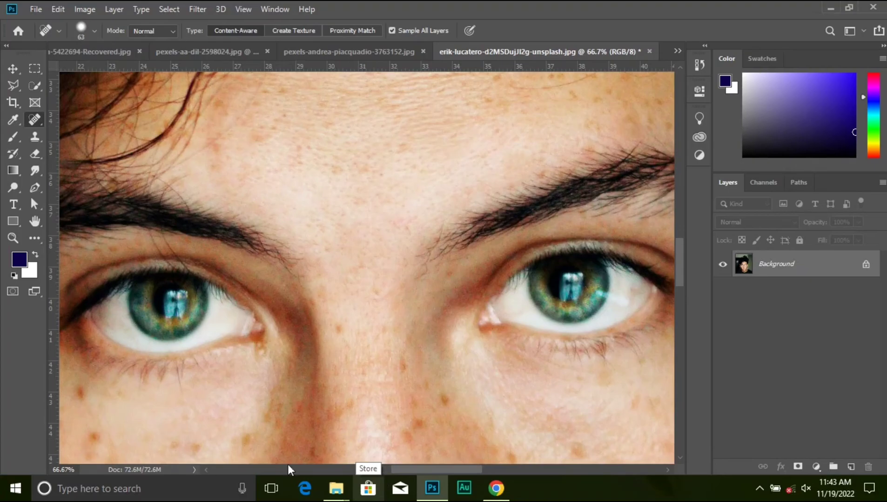
pyautogui.moveTo(160, 416); pyautogui.dragTo(210, 323)
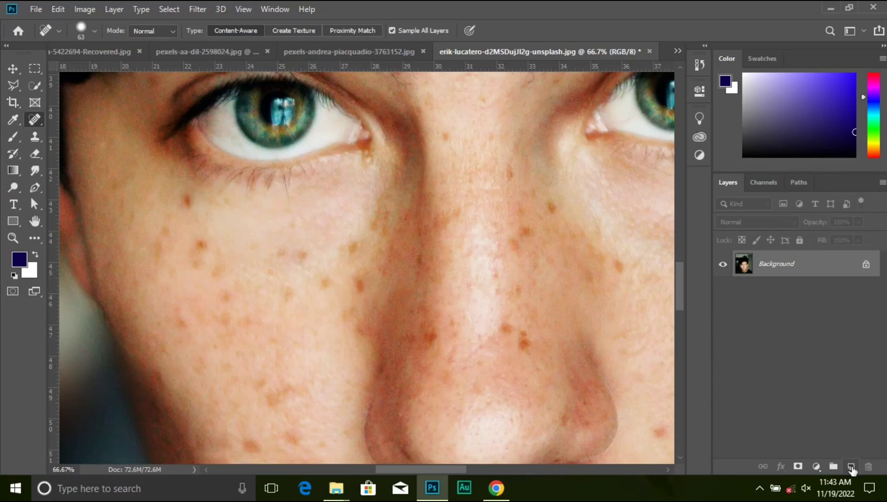
# Add a new layer above the Background, heal the dark spots on the cheek below the eye, and compare with the layer hidden
pyautogui.click(851, 467)
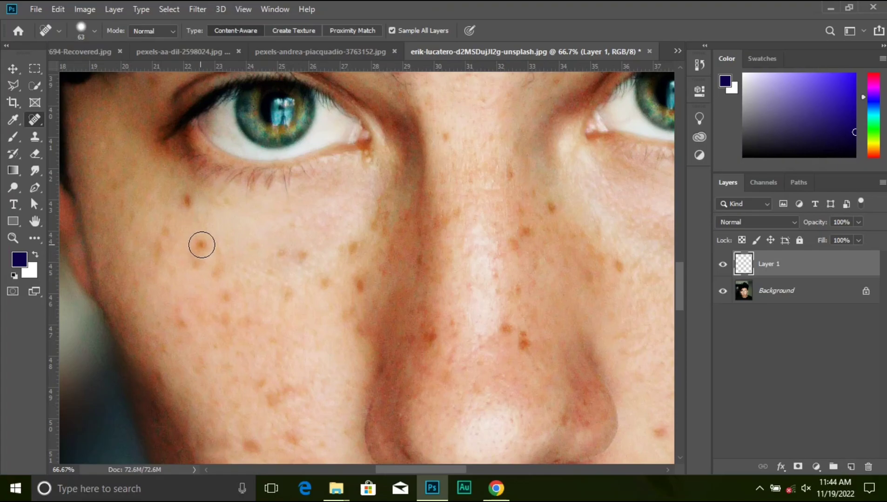
pyautogui.click(203, 244)
pyautogui.click(202, 244)
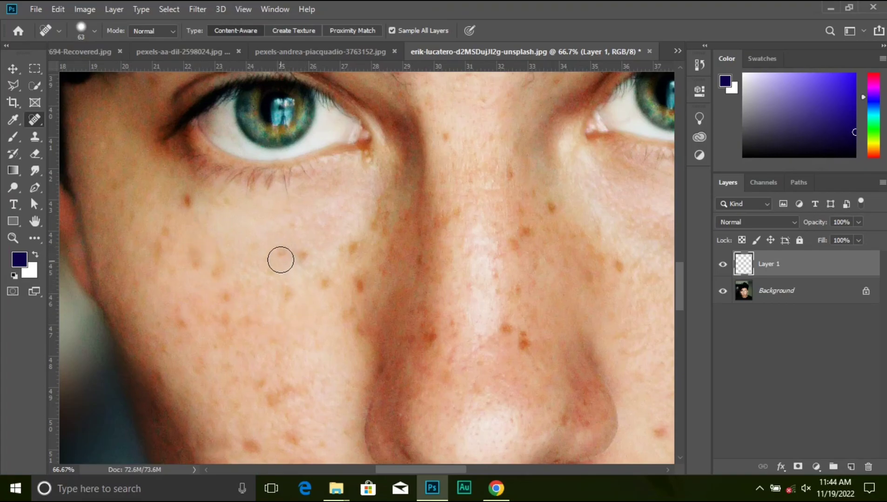
pyautogui.click(301, 256)
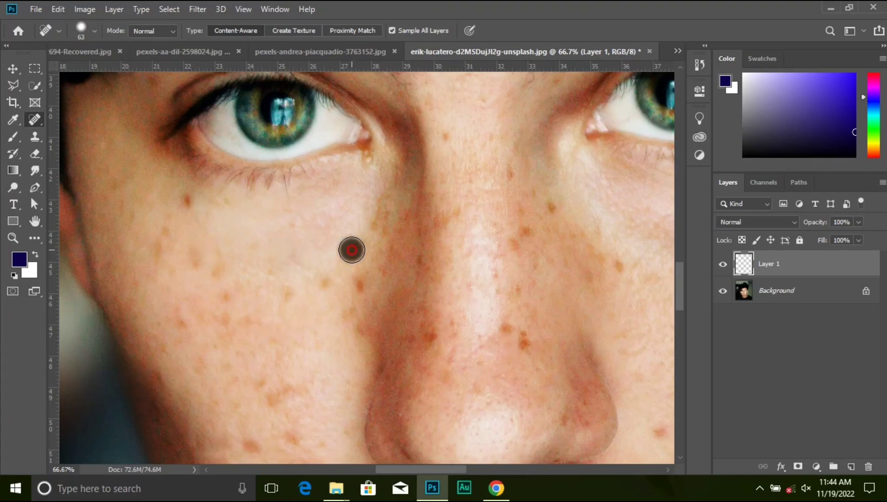
pyautogui.click(359, 289)
pyautogui.click(325, 284)
pyautogui.click(285, 294)
pyautogui.click(246, 321)
pyautogui.click(221, 322)
pyautogui.click(227, 297)
pyautogui.click(240, 284)
pyautogui.click(198, 262)
pyautogui.click(187, 201)
pyautogui.click(172, 229)
pyautogui.click(192, 253)
pyautogui.click(156, 247)
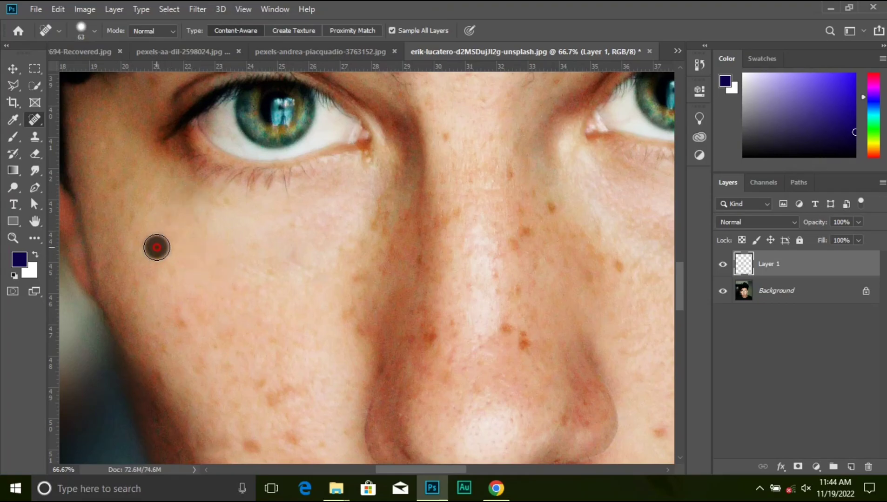
pyautogui.click(171, 282)
pyautogui.click(154, 263)
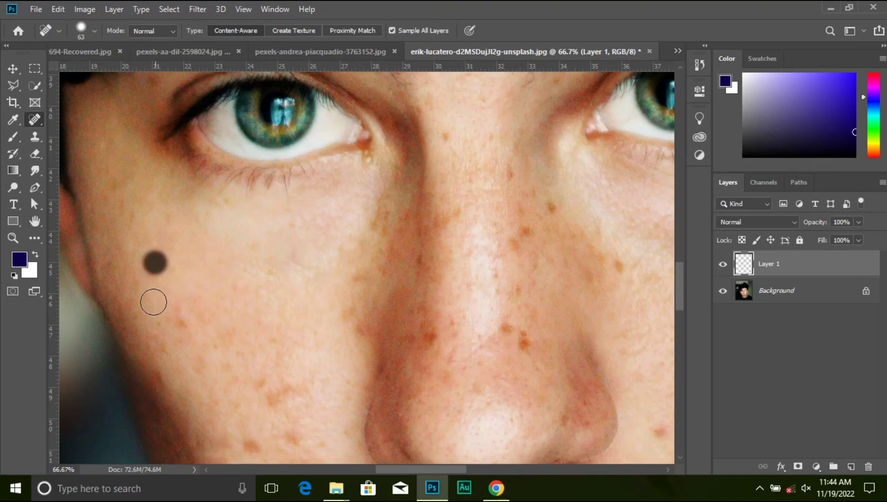
pyautogui.click(237, 290)
pyautogui.click(261, 321)
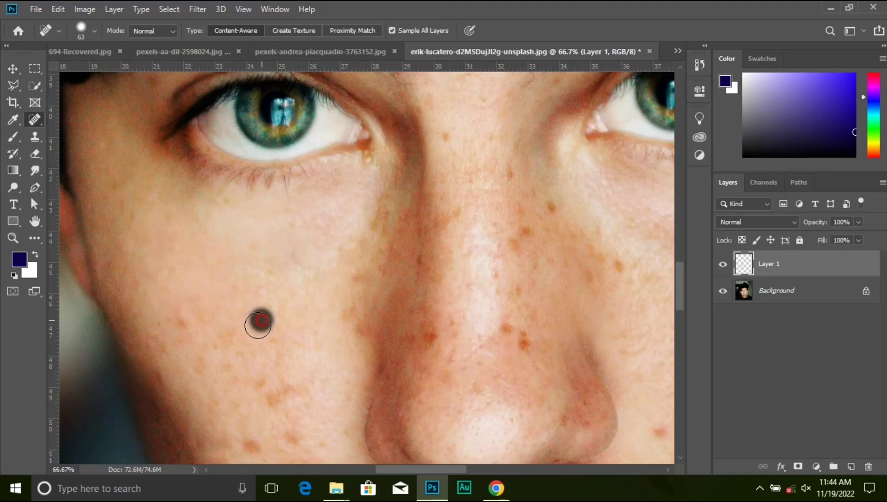
pyautogui.click(226, 345)
pyautogui.click(230, 372)
pyautogui.click(266, 370)
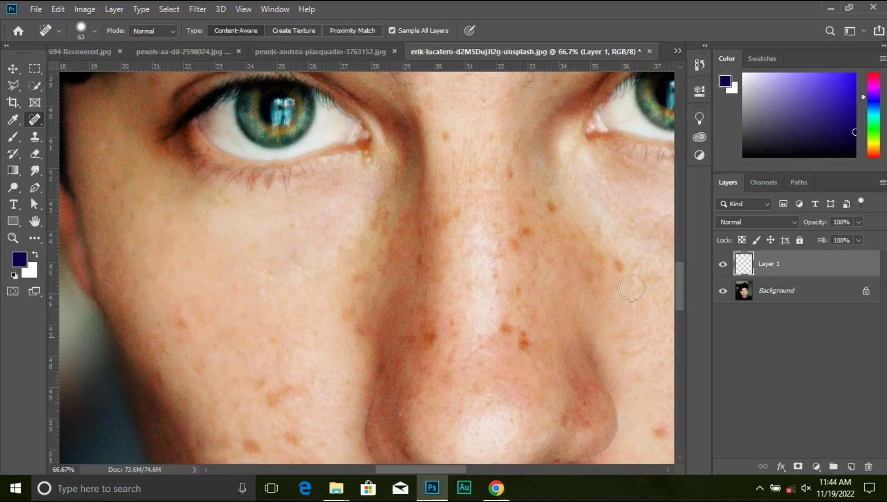
pyautogui.click(723, 264)
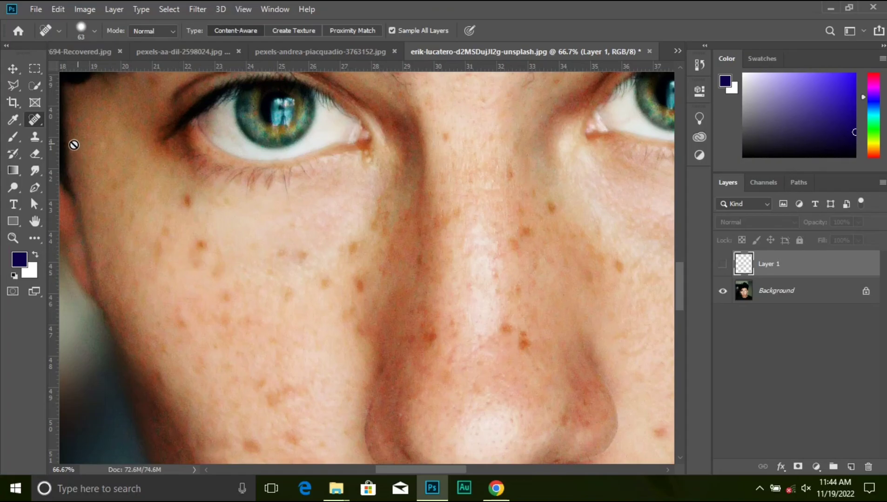
pyautogui.click(722, 266)
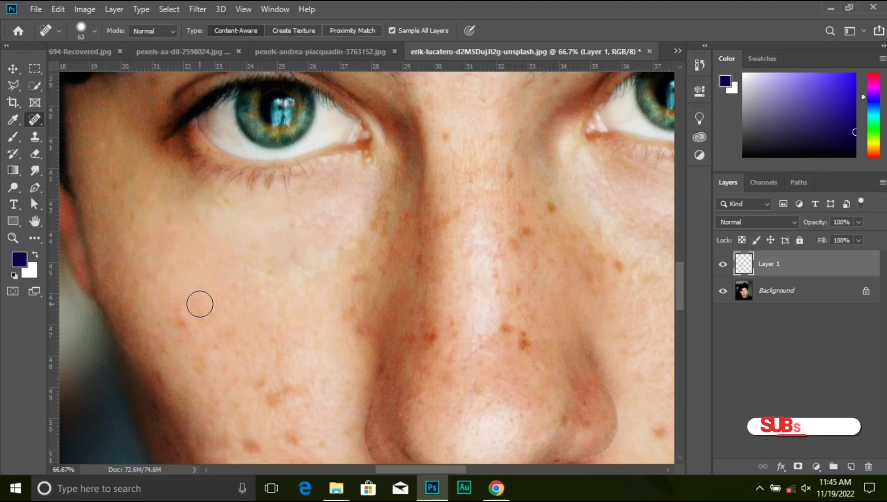
# Set the Spot Healing Brush size to 75 px
pyautogui.click(94, 32)
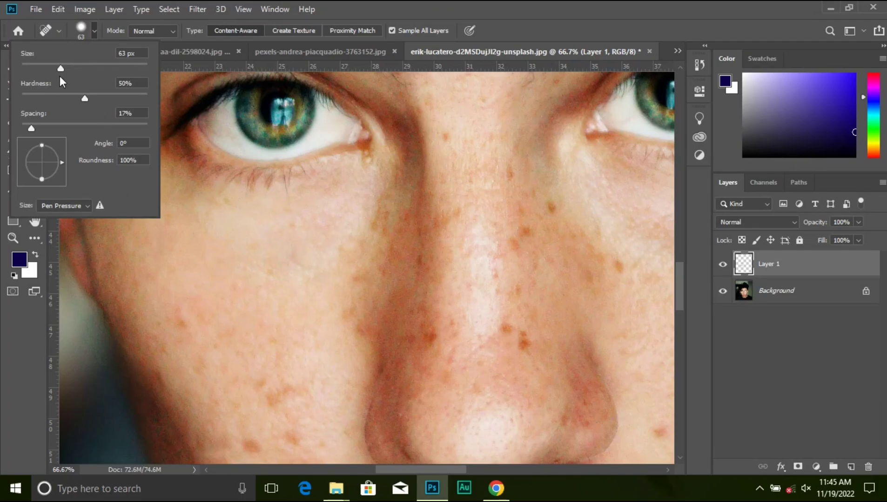
pyautogui.moveTo(58, 66); pyautogui.dragTo(71, 68)
pyautogui.moveTo(93, 68); pyautogui.dragTo(68, 70)
pyautogui.click(94, 27)
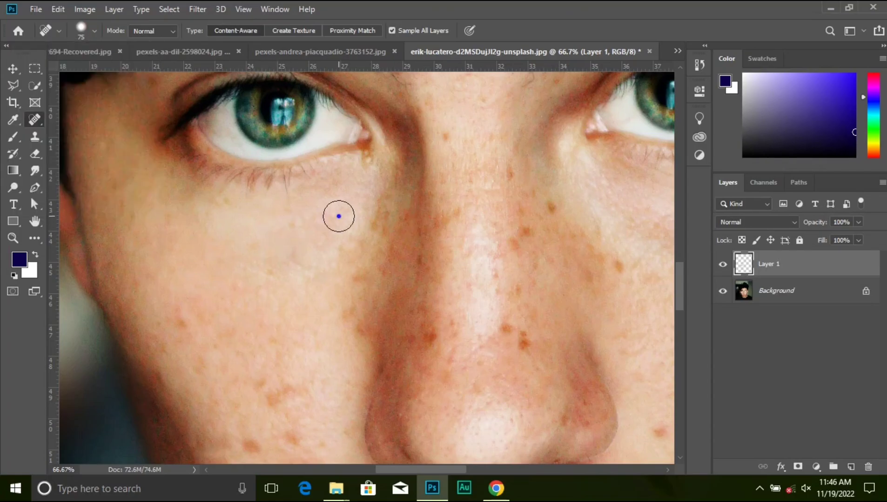
pyautogui.rightClick(338, 216)
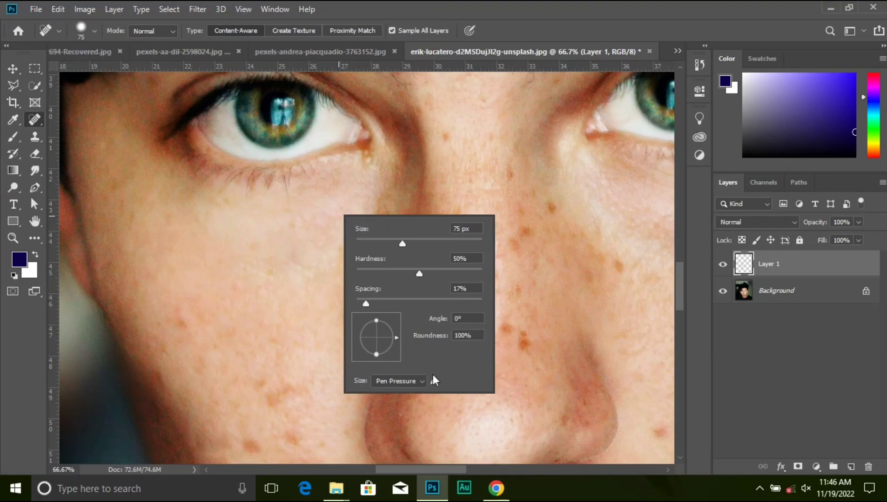
pyautogui.click(136, 196)
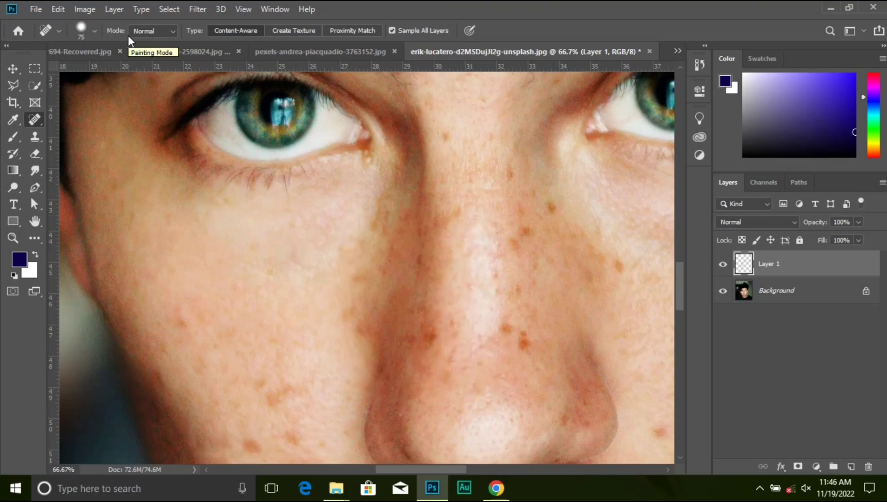
pyautogui.click(161, 31)
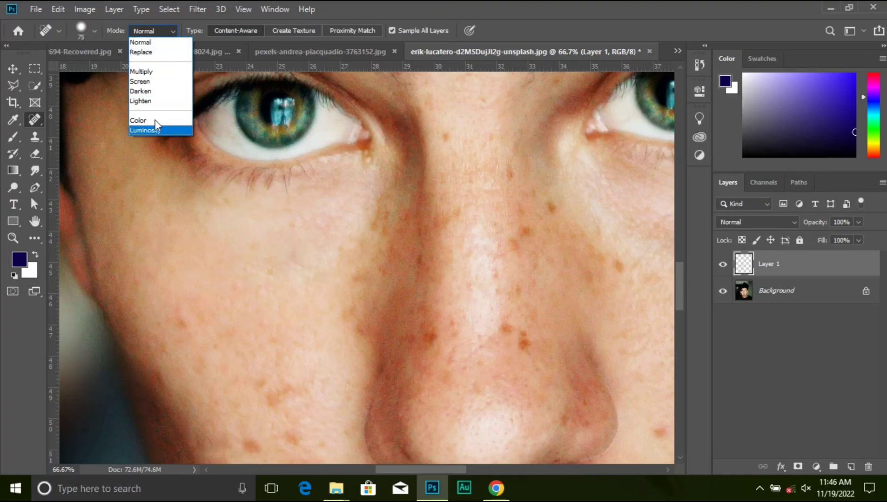
pyautogui.click(150, 43)
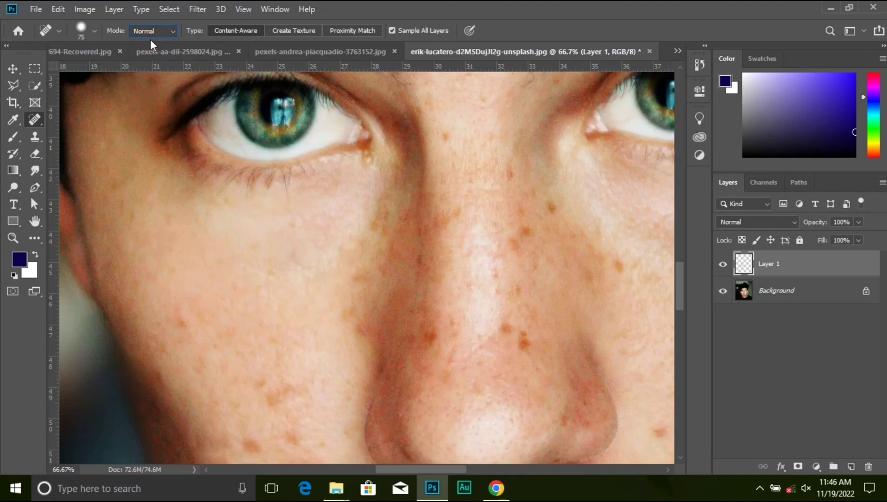
pyautogui.click(169, 32)
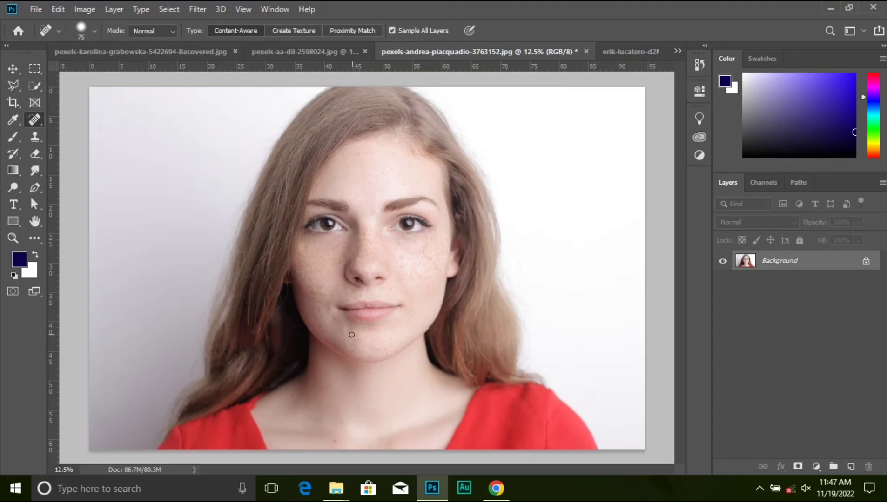
# Examine the skin on the nose and cheek in the woman's portrait at 200% zoom
pyautogui.scroll(4, 349, 334)
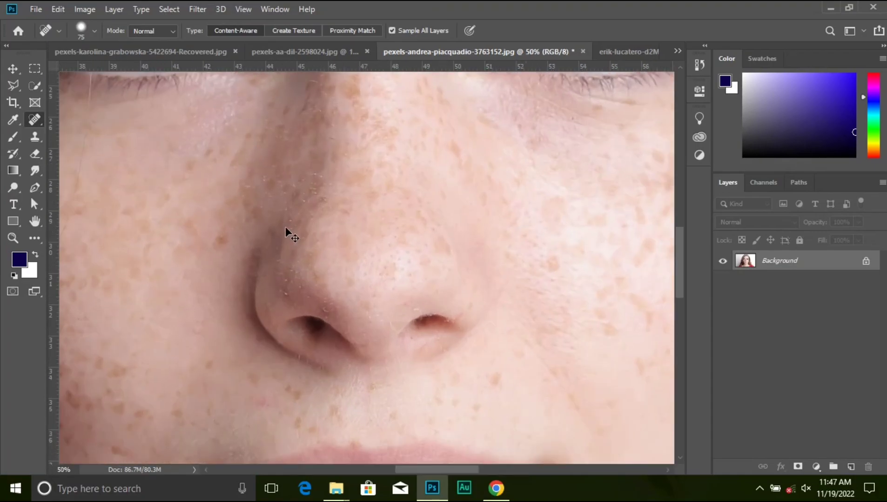
pyautogui.scroll(2, 269, 211)
pyautogui.scroll(2, 396, 291)
pyautogui.moveTo(353, 247); pyautogui.dragTo(378, 166)
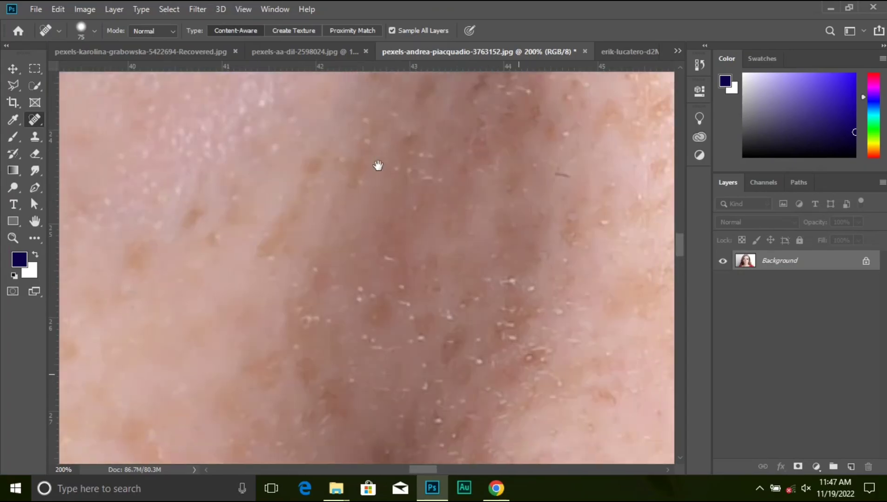
pyautogui.moveTo(471, 331); pyautogui.dragTo(502, 233)
pyautogui.moveTo(426, 402); pyautogui.dragTo(526, 246)
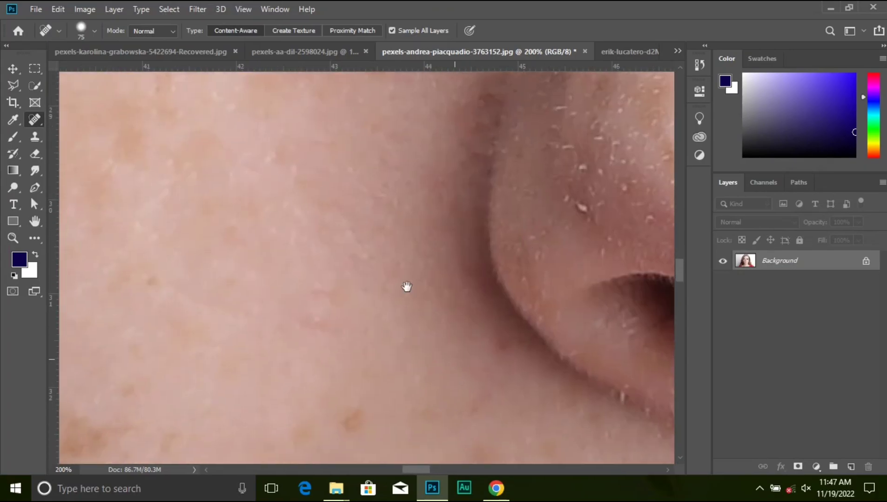
pyautogui.moveTo(350, 302); pyautogui.dragTo(585, 217)
pyautogui.moveTo(333, 329); pyautogui.dragTo(228, 239)
pyautogui.moveTo(456, 232); pyautogui.dragTo(311, 239)
pyautogui.moveTo(419, 223); pyautogui.dragTo(343, 235)
pyautogui.moveTo(605, 195); pyautogui.dragTo(351, 272)
pyautogui.moveTo(447, 225); pyautogui.dragTo(433, 367)
pyautogui.moveTo(456, 200); pyautogui.dragTo(449, 315)
pyautogui.moveTo(470, 220); pyautogui.dragTo(368, 335)
pyautogui.moveTo(432, 203); pyautogui.dragTo(391, 62)
pyautogui.moveTo(291, 230)
pyautogui.mouseDown()
pyautogui.moveTo(259, 235)
pyautogui.moveTo(481, 206)
pyautogui.moveTo(482, 139)
pyautogui.mouseUp()
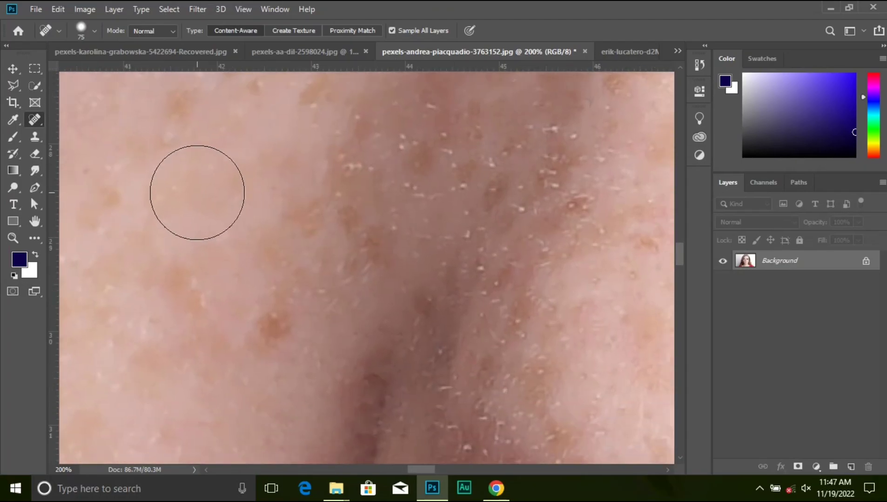
# Set the Spot Healing Brush to Darken mode with a brush size of 37 px
pyautogui.click(160, 30)
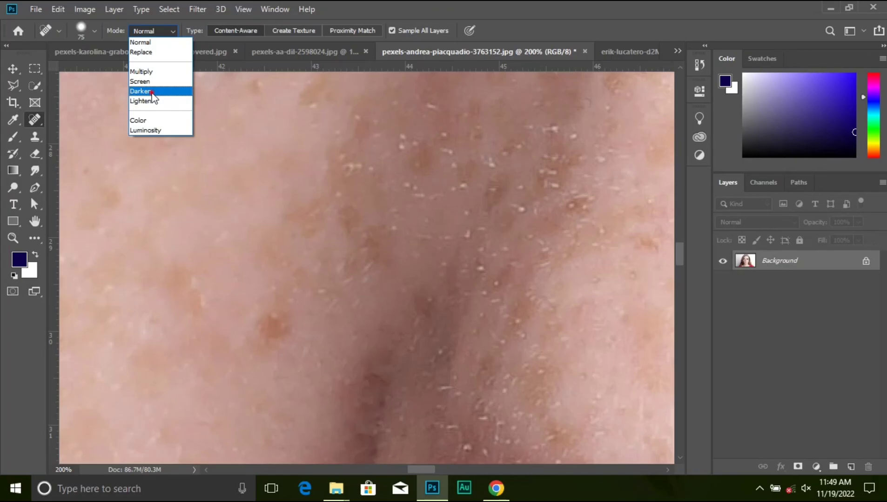
pyautogui.click(152, 92)
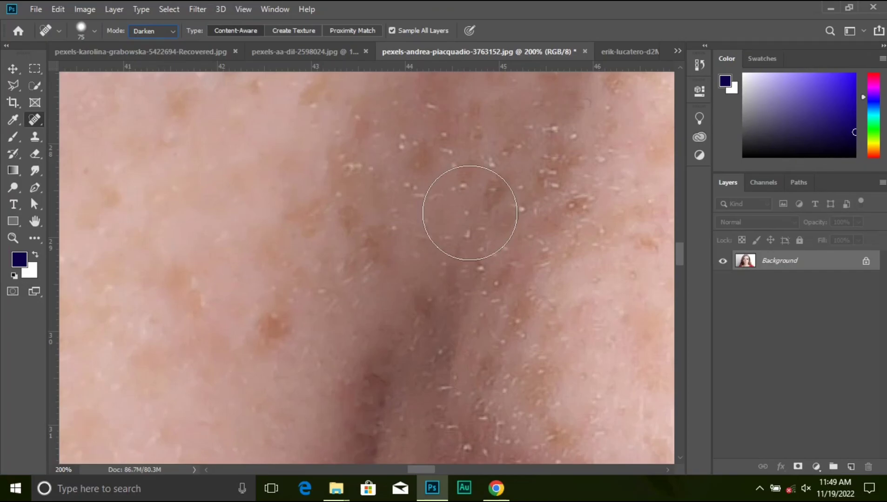
pyautogui.rightClick(426, 179)
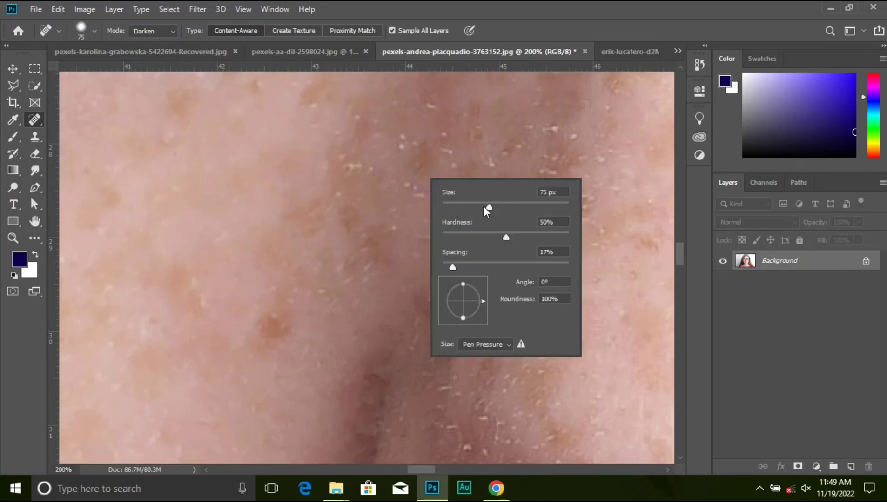
pyautogui.moveTo(489, 205); pyautogui.dragTo(467, 207)
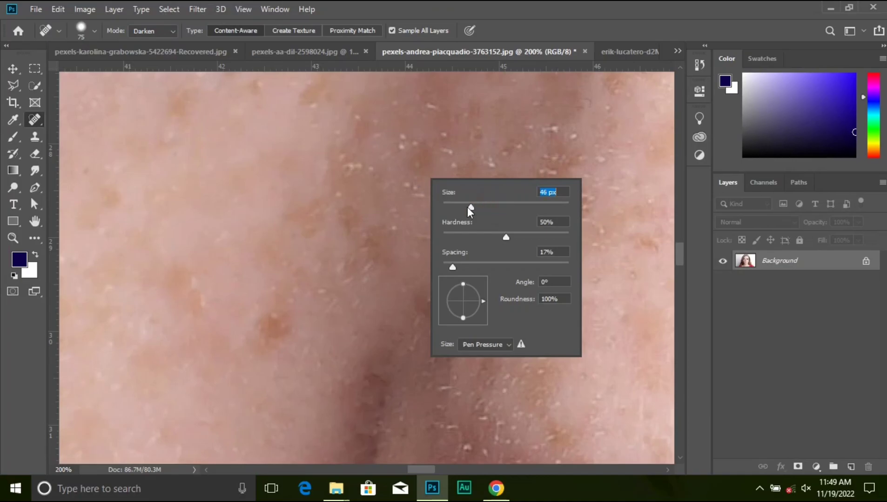
pyautogui.click(532, 18)
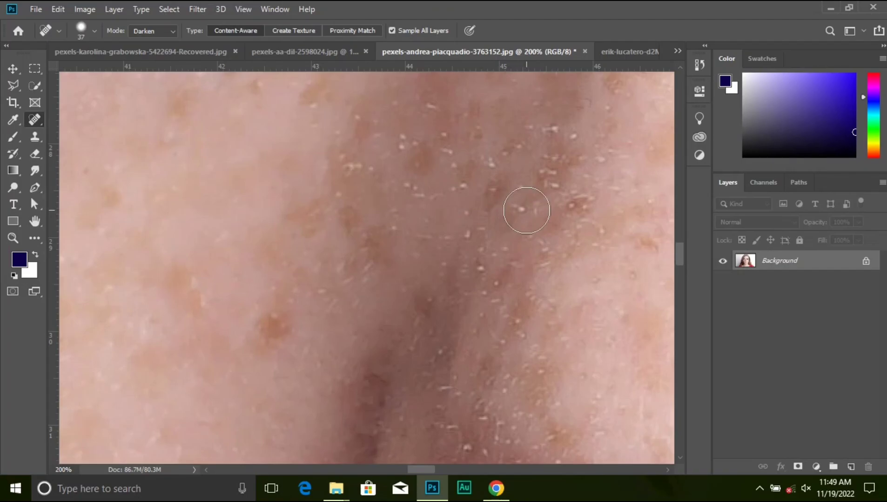
# Heal the light specks on the upper part of the shadowed skin beside the nose using Darken mode
pyautogui.click(520, 207)
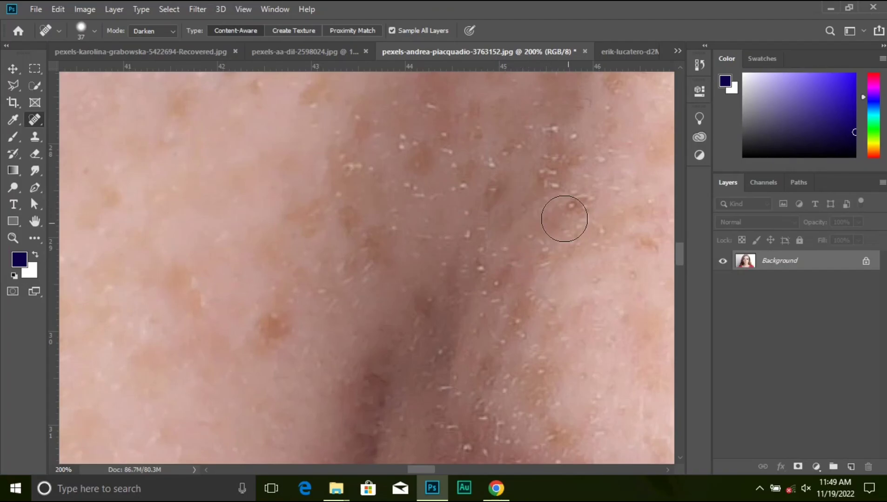
pyautogui.click(549, 184)
pyautogui.click(563, 165)
pyautogui.click(564, 137)
pyautogui.click(541, 133)
pyautogui.click(510, 154)
pyautogui.click(459, 188)
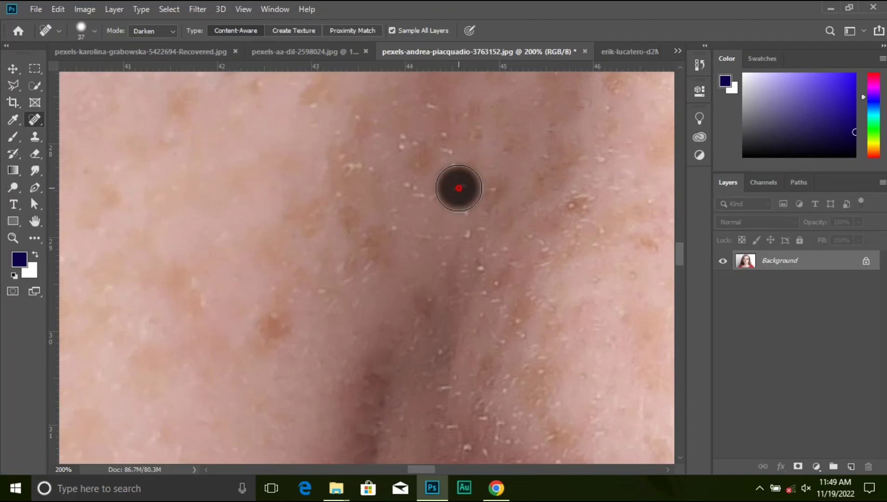
pyautogui.click(425, 104)
pyautogui.click(414, 149)
pyautogui.click(416, 191)
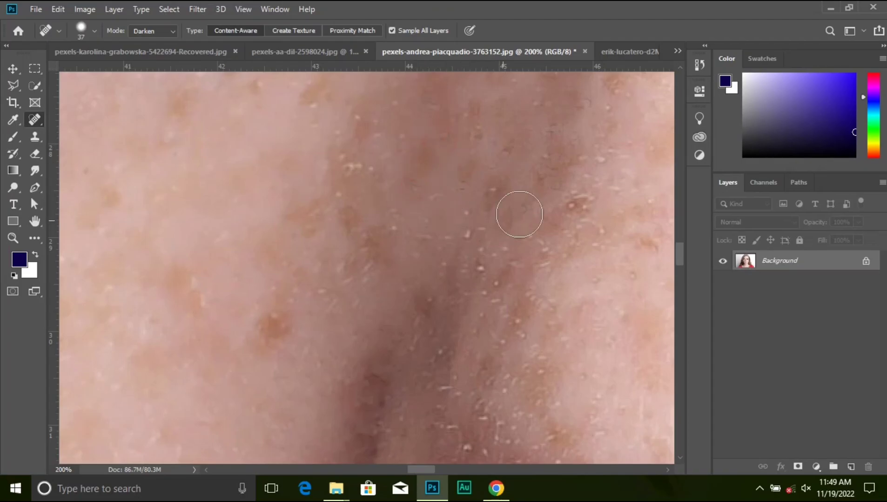
# Heal the light specks and flecks farther down the shadowed crease between the nose and cheek in Darken mode
pyautogui.click(489, 196)
pyautogui.click(462, 228)
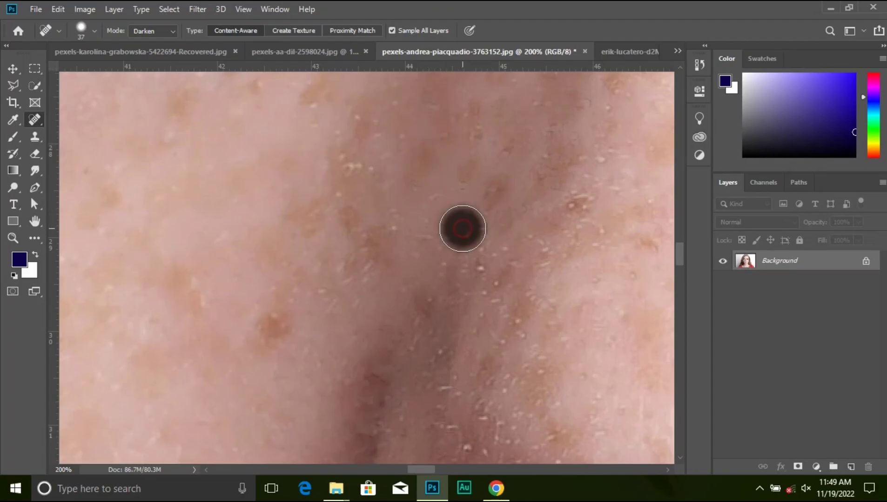
pyautogui.click(481, 272)
pyautogui.click(502, 257)
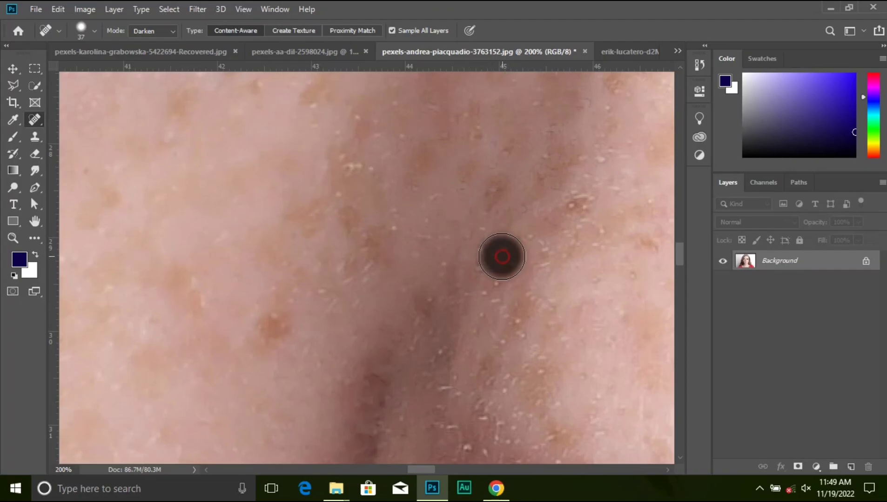
pyautogui.click(491, 293)
pyautogui.click(515, 298)
pyautogui.click(523, 324)
pyautogui.click(501, 339)
pyautogui.click(477, 324)
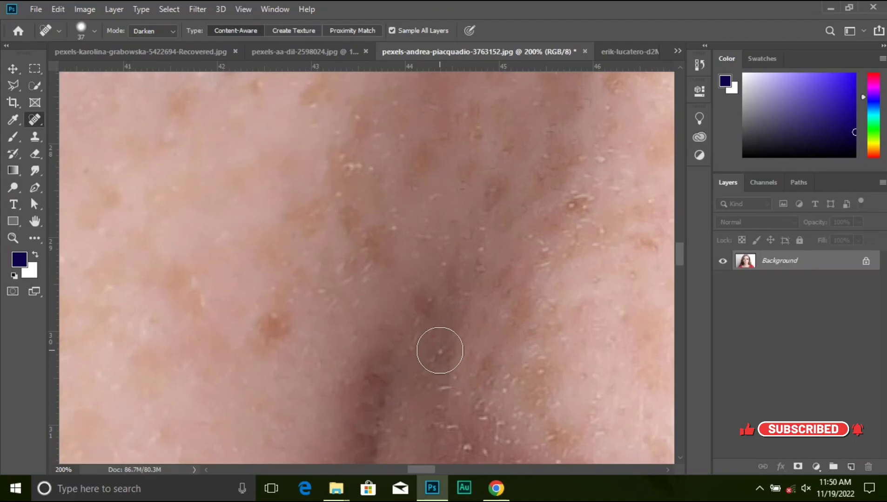
pyautogui.click(440, 350)
pyautogui.click(425, 308)
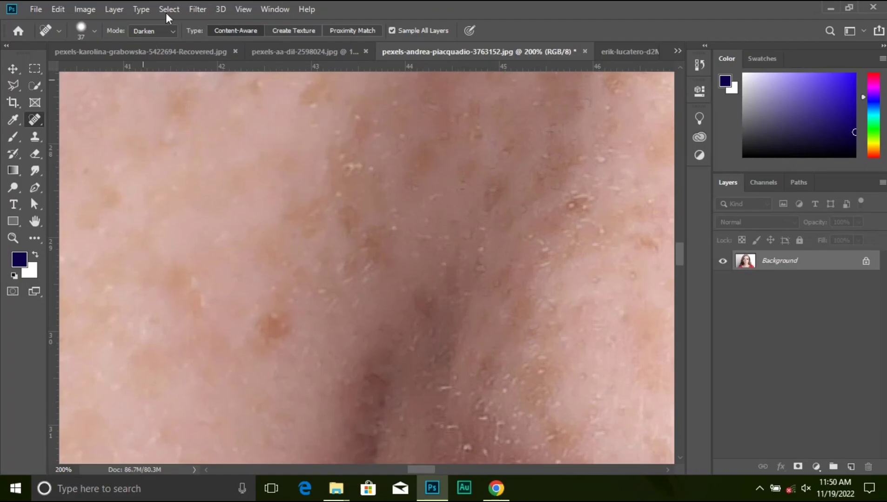
# Set the healing mode to Lighten and heal the dark spots beside the nose and the round brown spot on the cheek
pyautogui.click(156, 30)
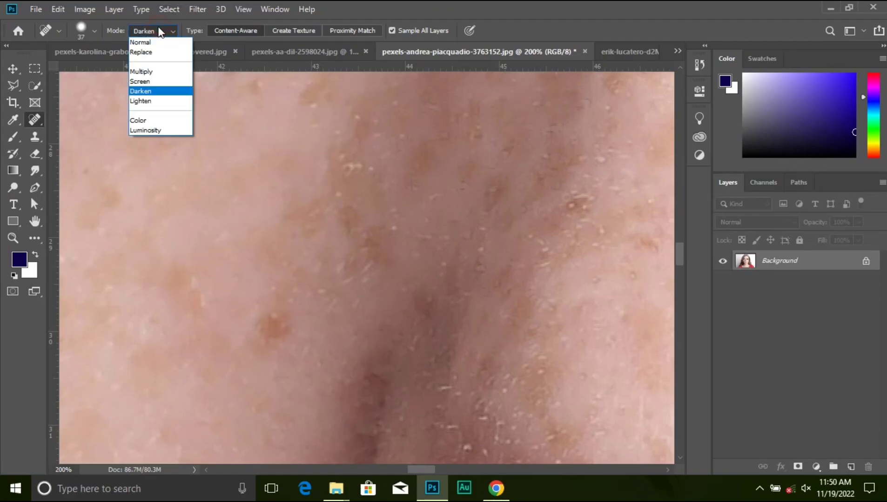
pyautogui.click(151, 101)
pyautogui.click(492, 189)
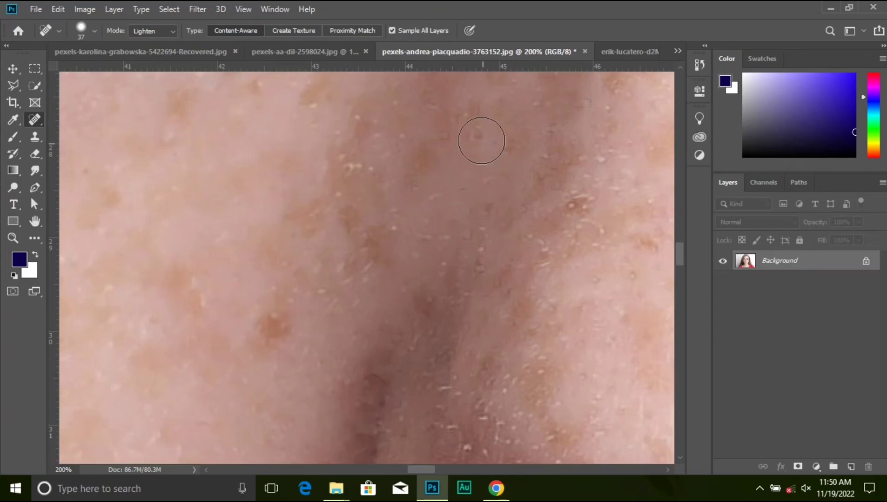
pyautogui.click(515, 150)
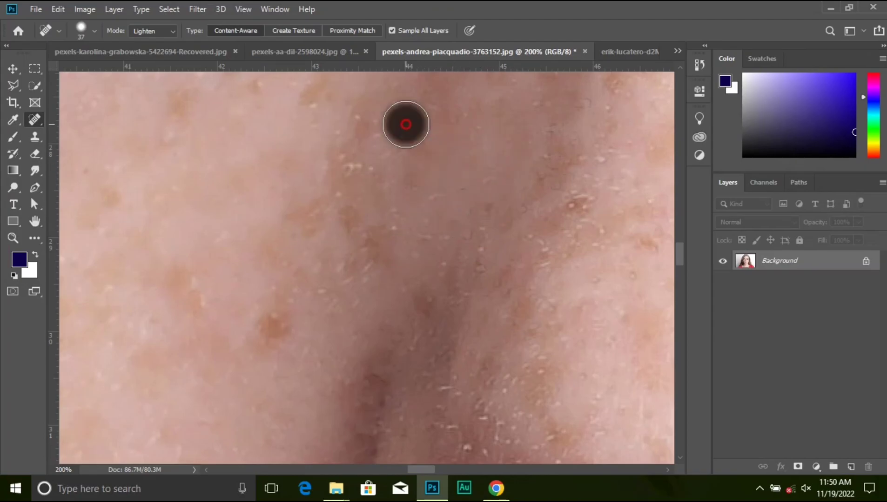
pyautogui.click(354, 169)
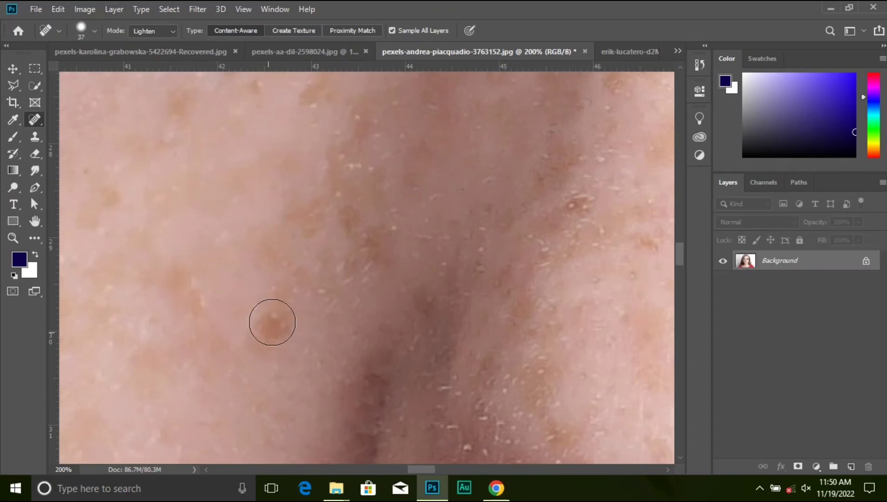
pyautogui.click(274, 329)
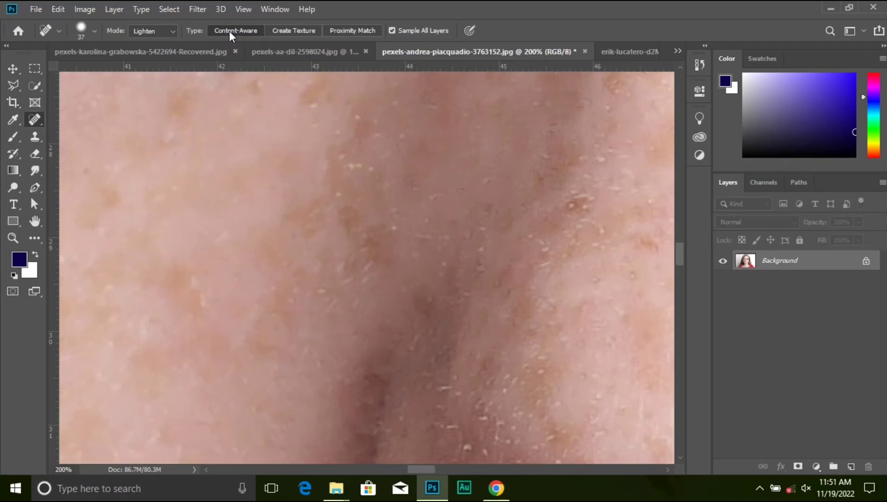
# Heal the brown patches at the edge of the nose shadow with Content-Aware healing in Lighten mode
pyautogui.click(370, 243)
pyautogui.click(349, 259)
pyautogui.click(362, 281)
pyautogui.click(333, 281)
pyautogui.click(321, 295)
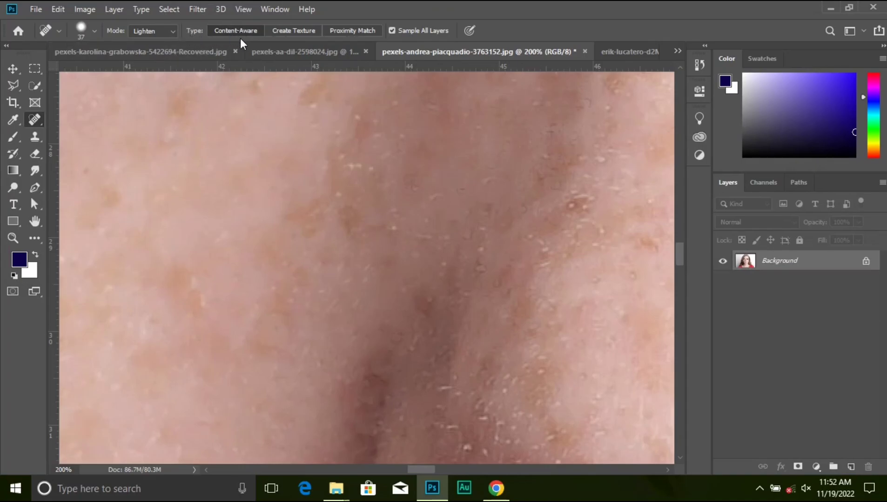
# Change the healing type to Create Texture and try it on the brown patch beside the nose in Lighten mode
pyautogui.click(288, 32)
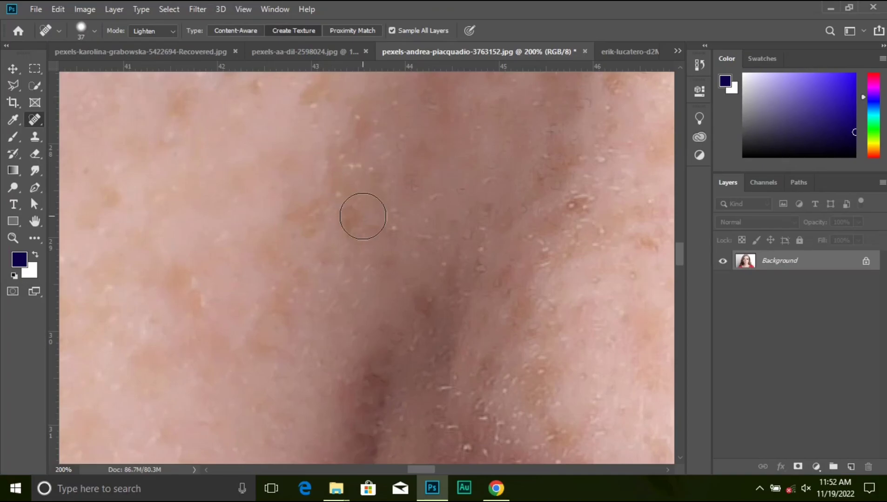
pyautogui.click(354, 213)
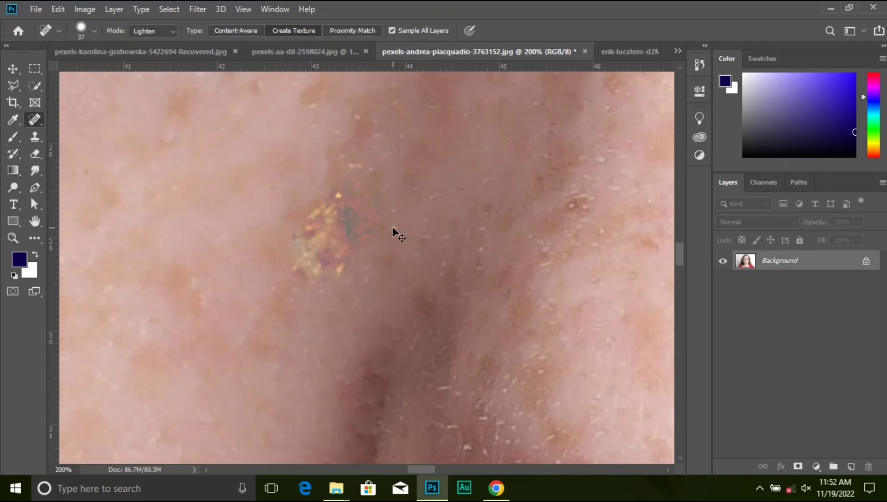
# Set the healing mode to Normal and heal the brown patches across the cheek beside the nose with Create Texture
pyautogui.click(158, 31)
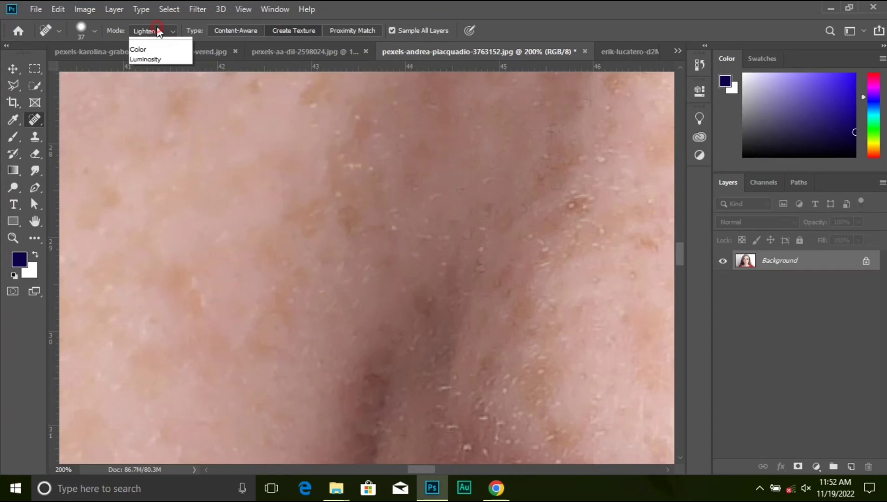
pyautogui.click(144, 41)
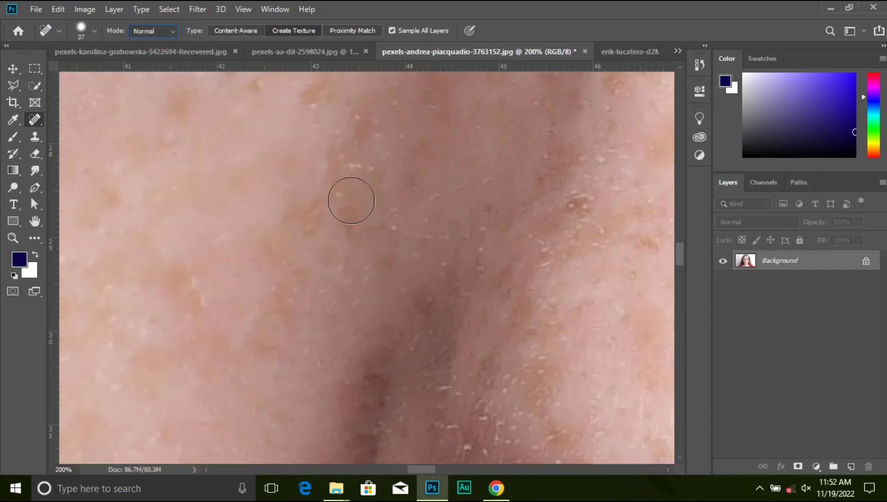
pyautogui.moveTo(344, 196); pyautogui.dragTo(292, 328)
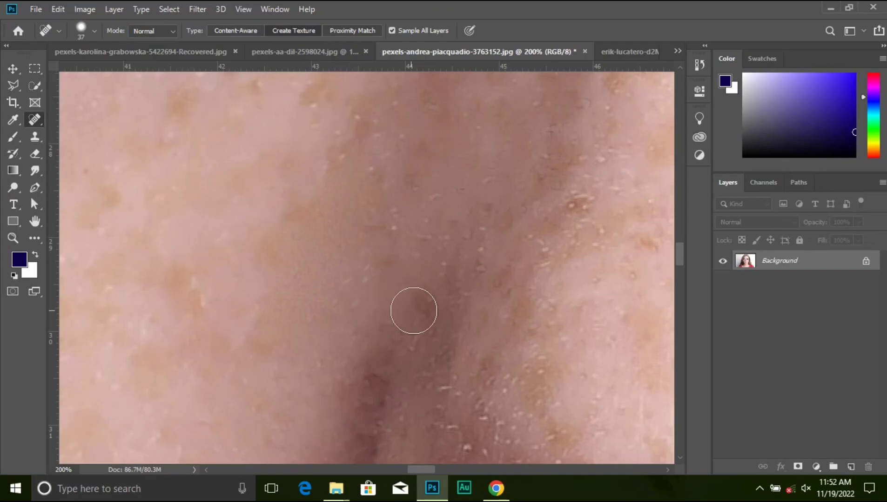
pyautogui.click(305, 221)
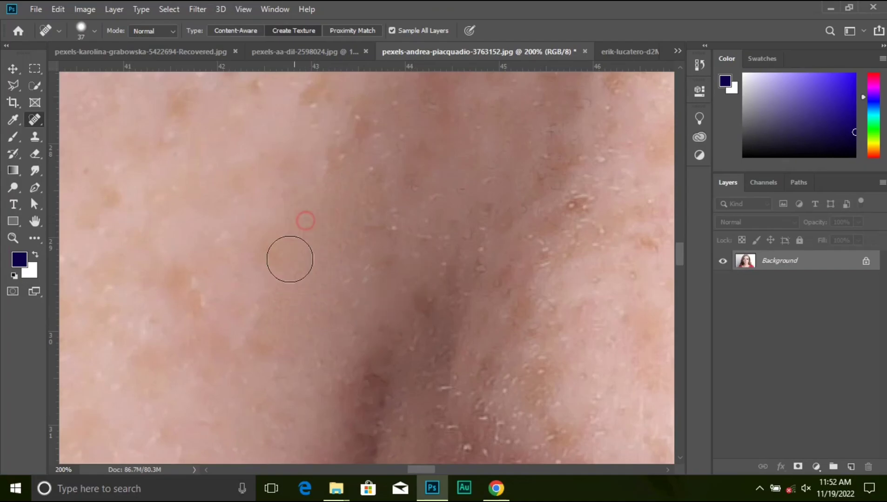
pyautogui.click(252, 346)
pyautogui.click(191, 333)
pyautogui.click(198, 296)
pyautogui.click(234, 317)
pyautogui.click(248, 289)
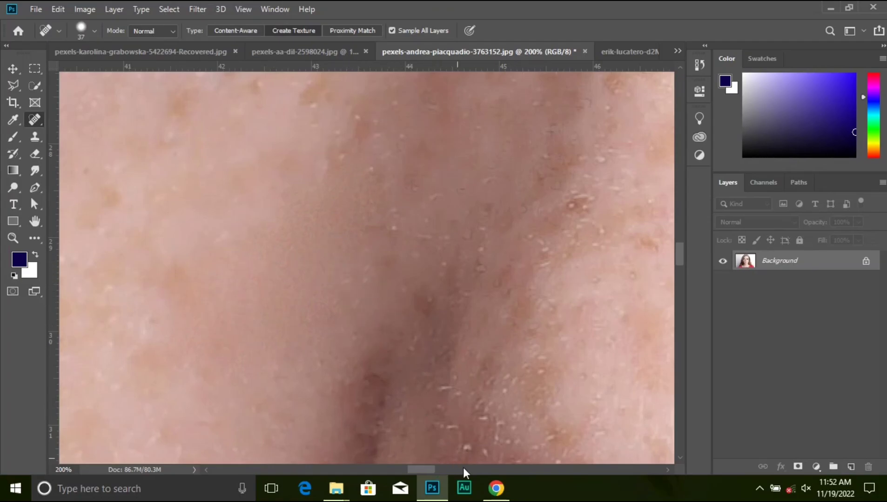
# Examine the texture of the healed cheek area at 500% zoom
pyautogui.hotkey('ctrl', '+')
pyautogui.hotkey('ctrl', '+')
pyautogui.hotkey('ctrl', '+')
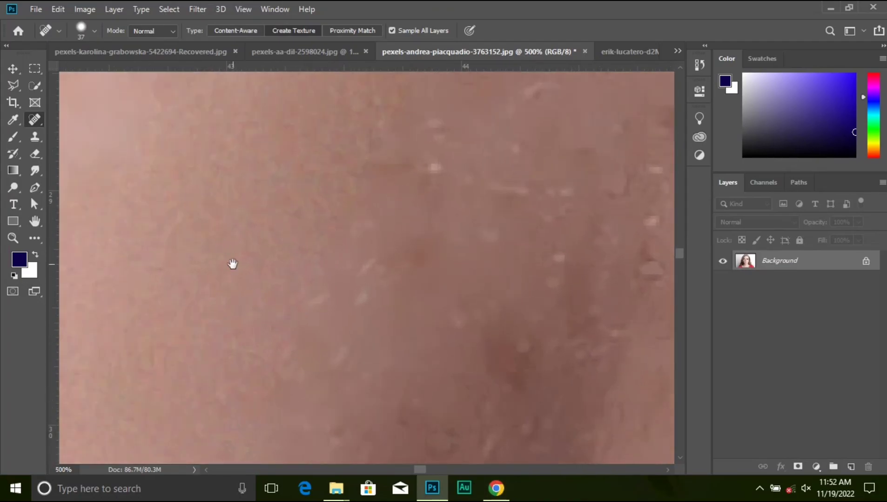
pyautogui.moveTo(233, 263); pyautogui.dragTo(471, 354)
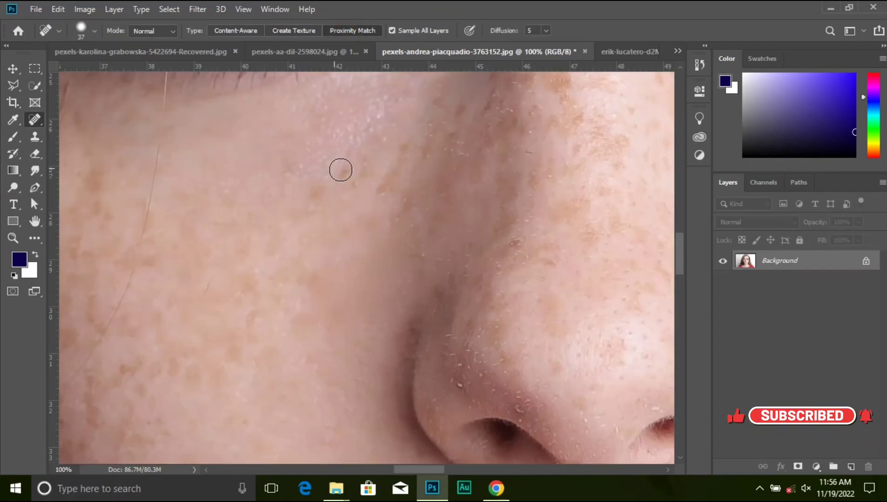
# Heal the freckles on the cheek below the eye using the Proximity Match type in Normal mode
pyautogui.click(344, 172)
pyautogui.click(352, 184)
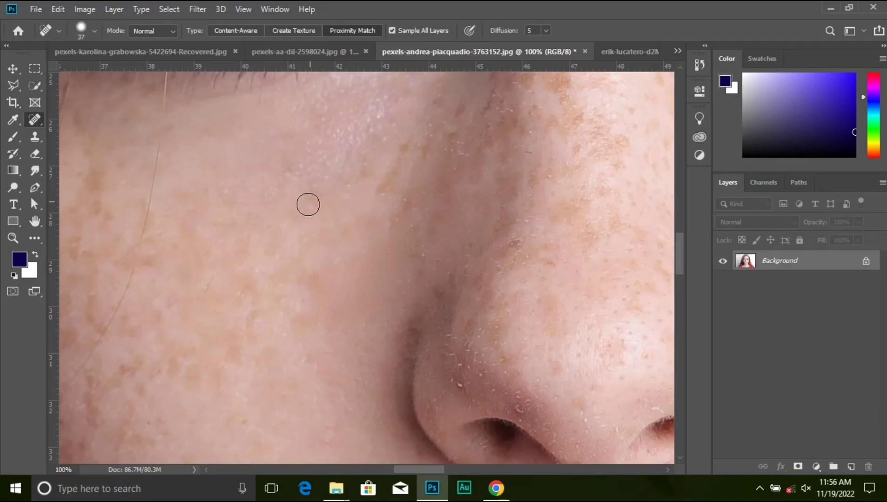
pyautogui.click(299, 214)
pyautogui.click(271, 247)
pyautogui.click(311, 210)
pyautogui.click(314, 193)
pyautogui.click(326, 174)
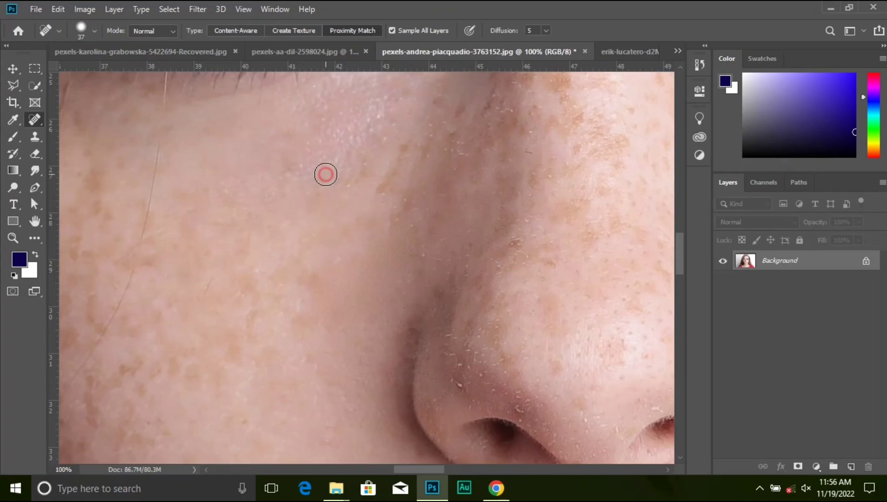
pyautogui.click(291, 169)
pyautogui.click(287, 138)
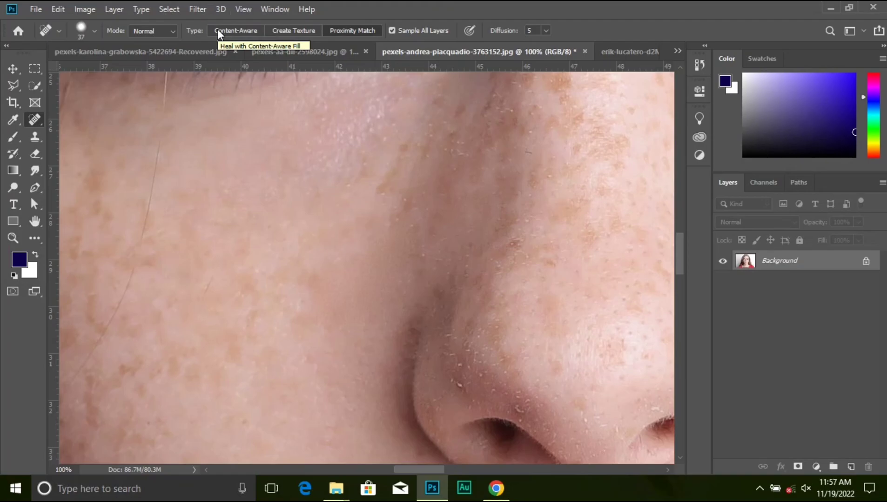
# Set the healing type back to Content-Aware and zoom out to show the woman's whole face
pyautogui.click(230, 28)
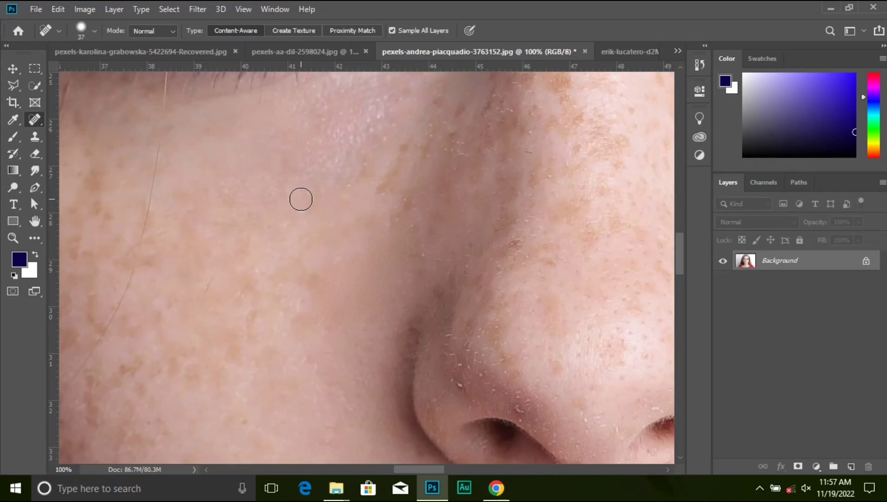
pyautogui.hotkey('ctrl', '0')
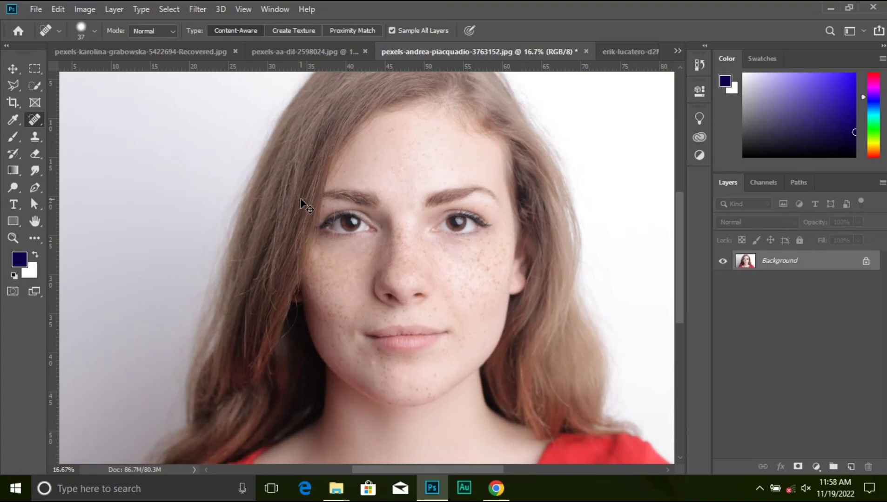